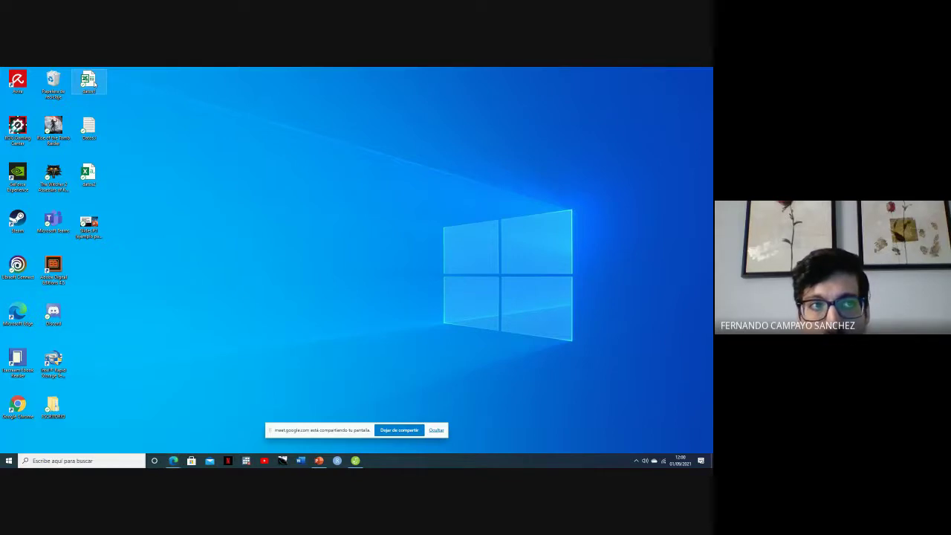
Step: Open the datos1 workbook and start saving a copy of it on this PC in the Escritorio folder
double_click(93, 83)
left_click(13, 89)
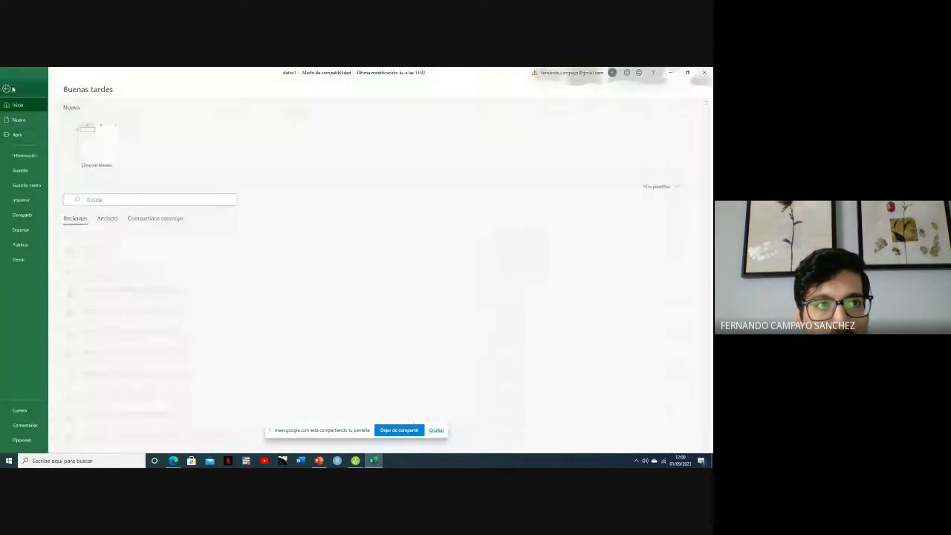
left_click(32, 185)
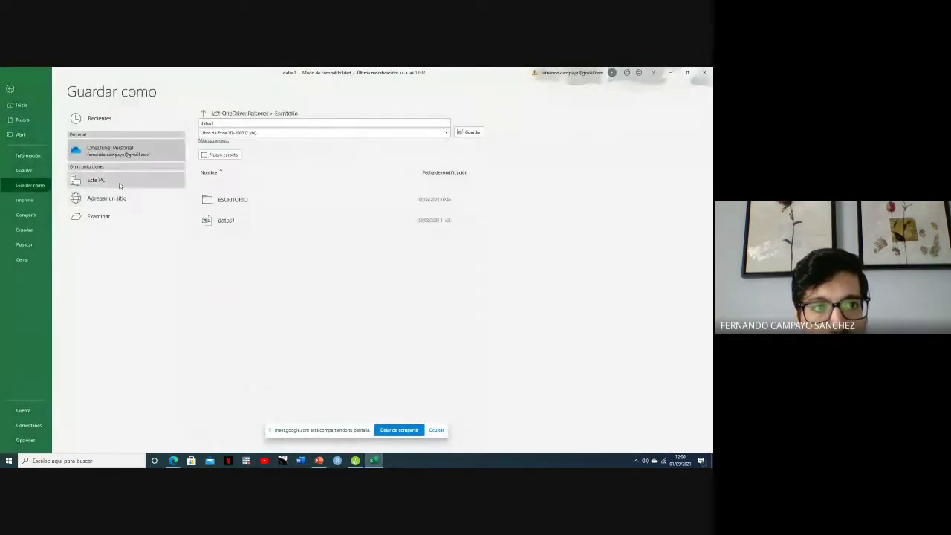
left_click(119, 185)
left_click(118, 180)
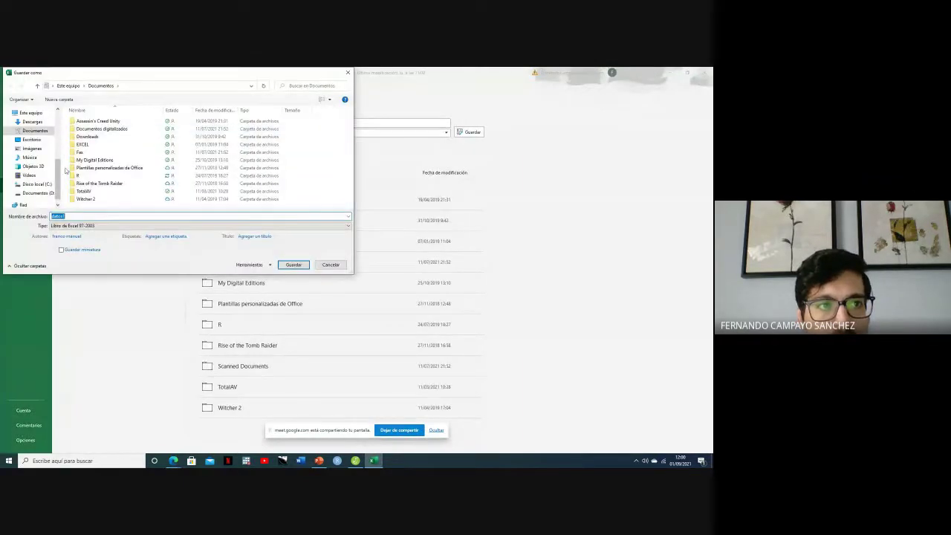
left_click_drag(59, 178, 58, 127)
left_click(32, 124)
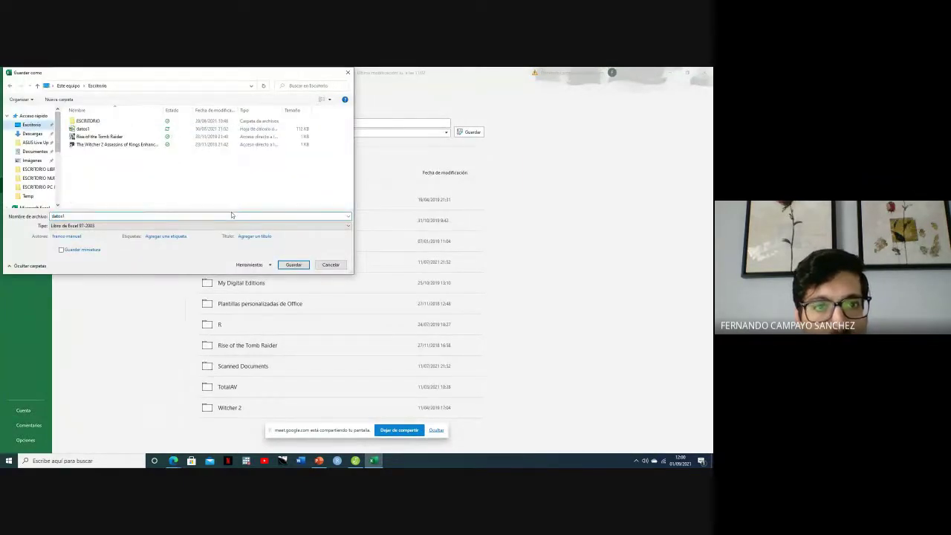
Step: Choose CSV (delimitado por comas) as the file type, cancel the save and close the workbook
left_click(211, 225)
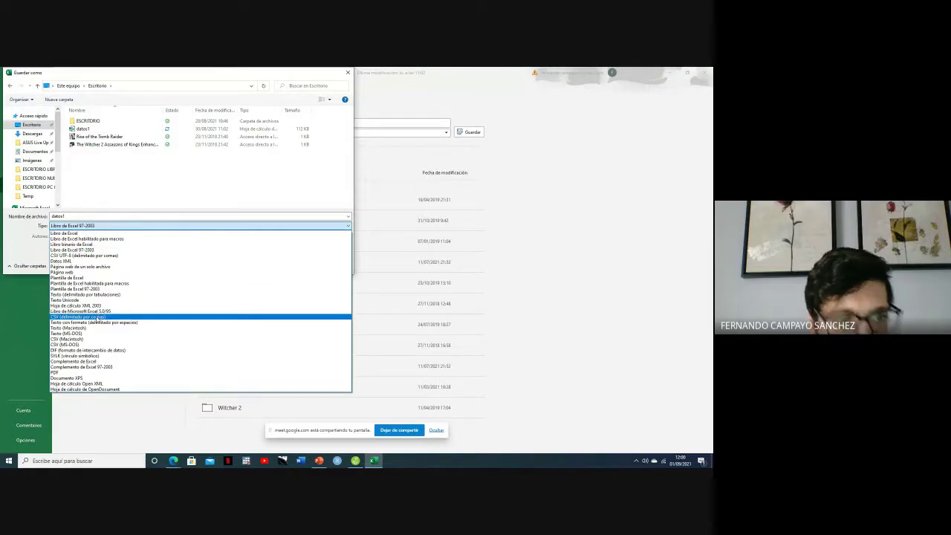
left_click(95, 317)
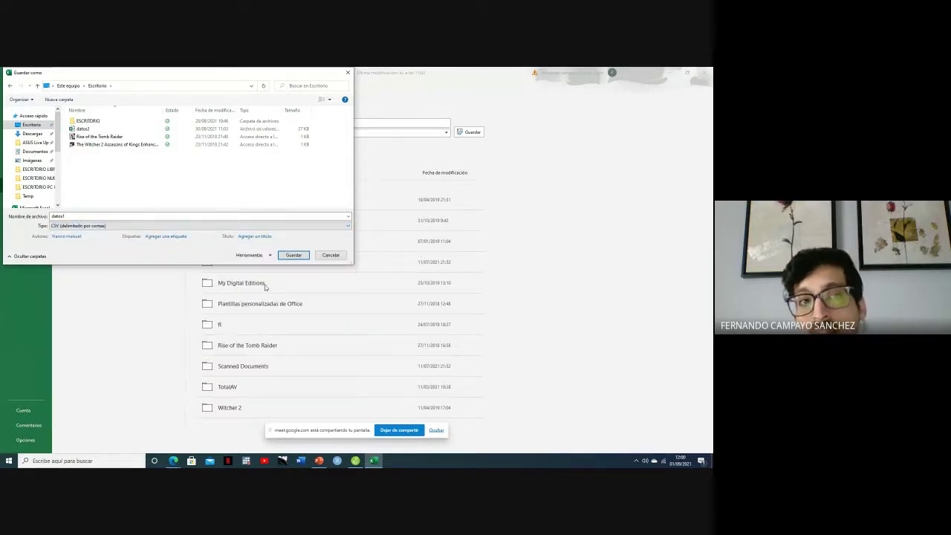
left_click(348, 74)
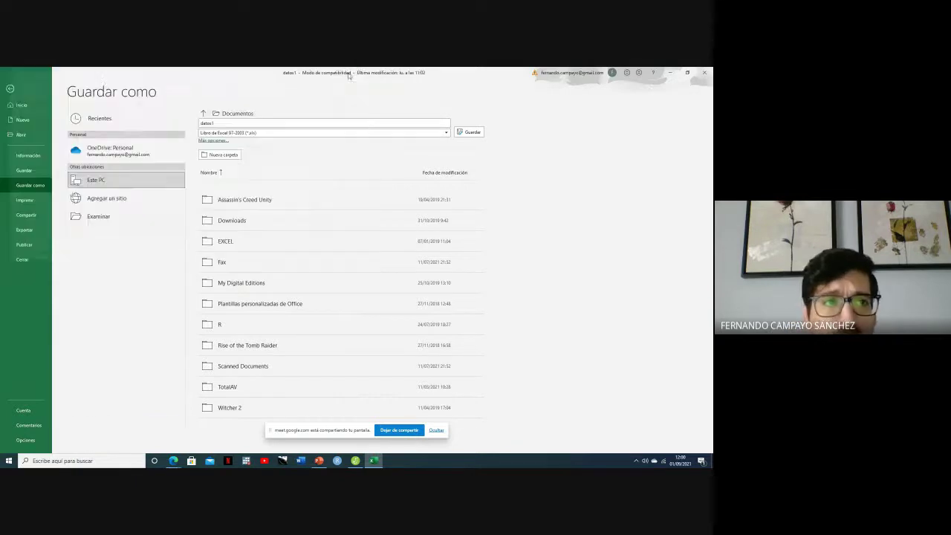
left_click(11, 81)
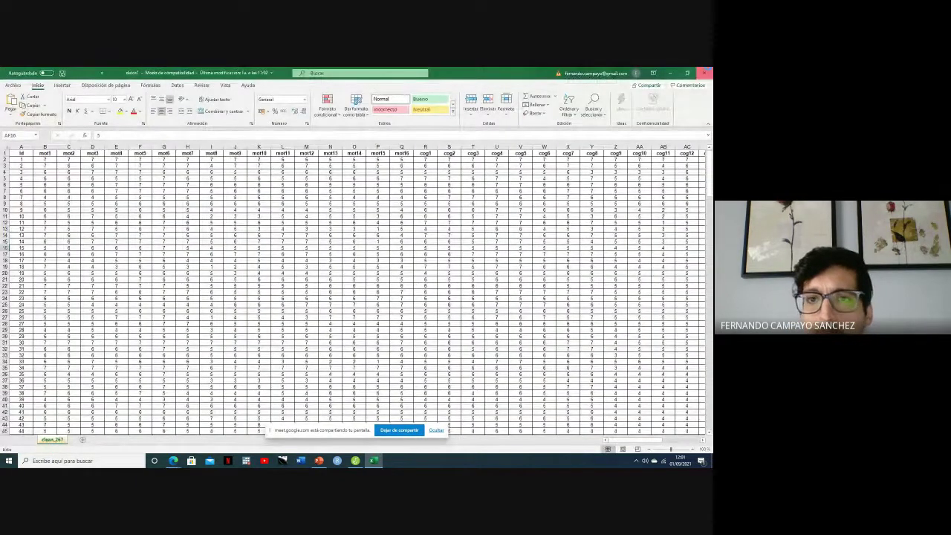
left_click(710, 71)
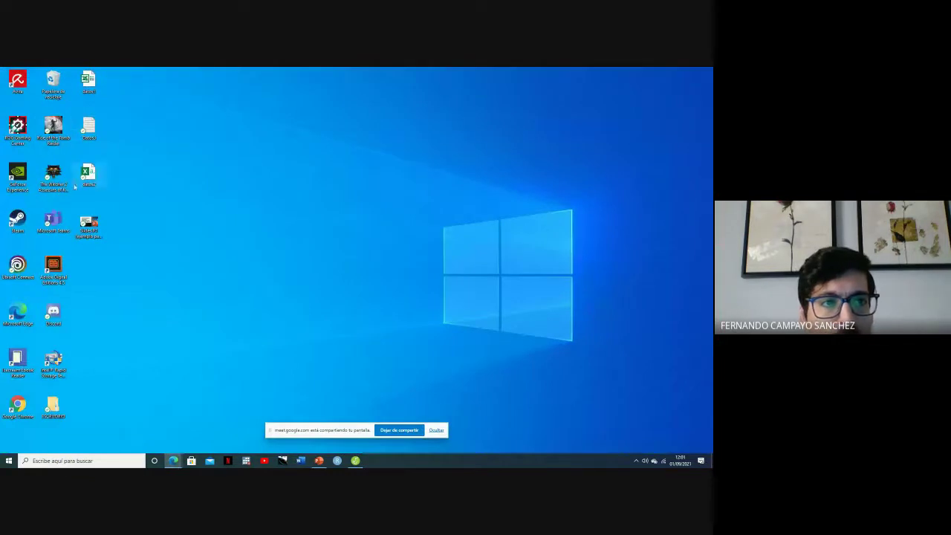
Step: Switch to JASP and open the Datos3 text file from the Escritorio folder on the computer
left_click(355, 460)
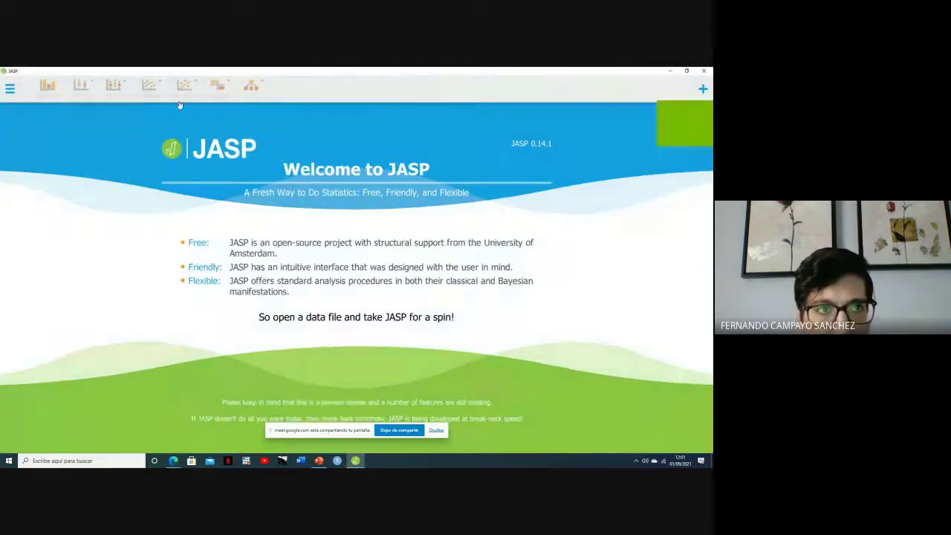
left_click(11, 89)
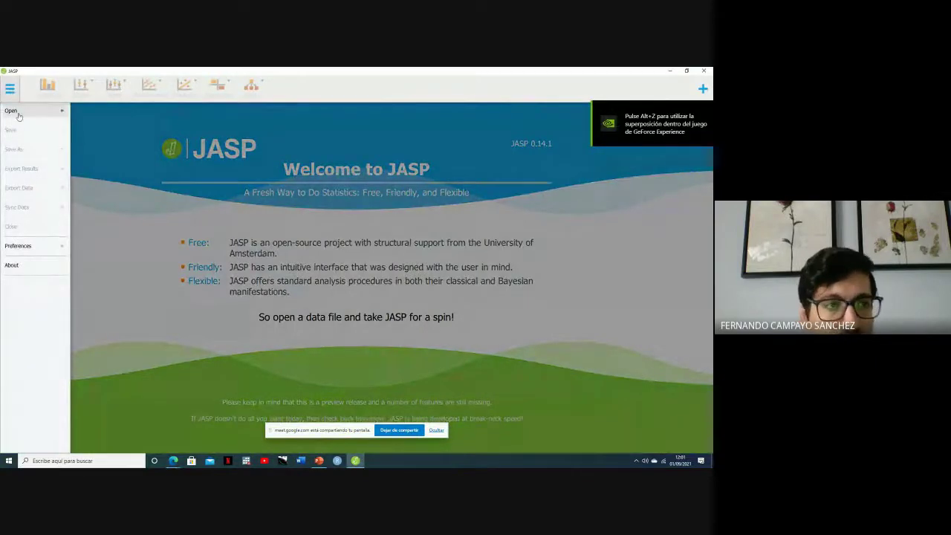
left_click(18, 115)
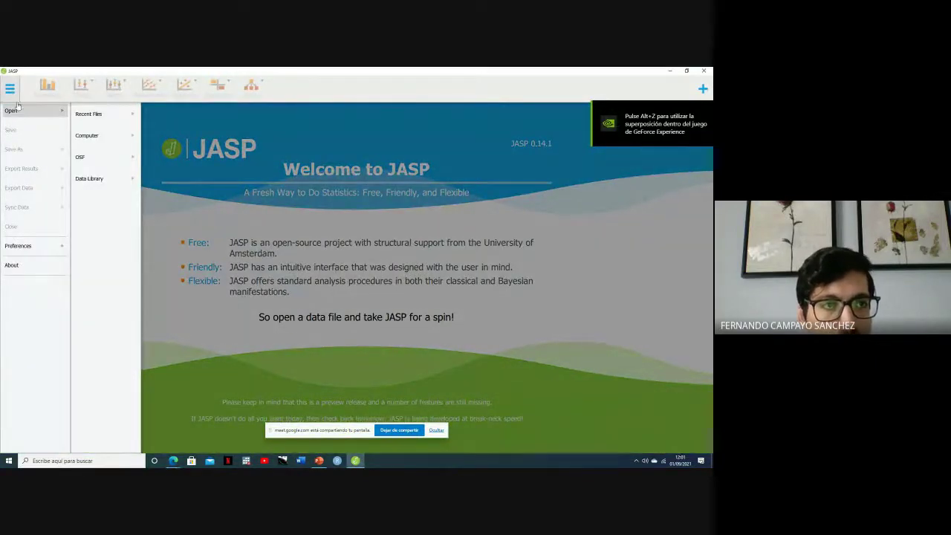
left_click(10, 89)
left_click(11, 90)
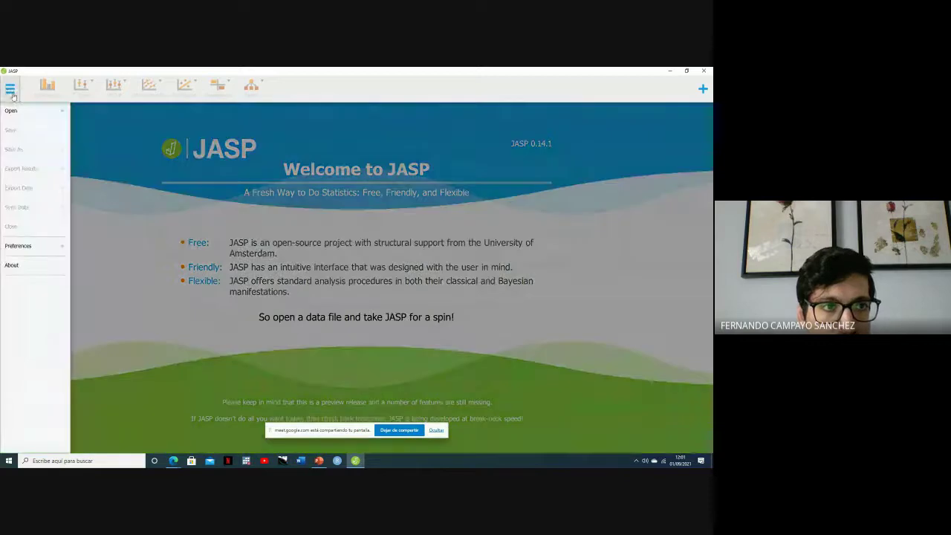
left_click(19, 115)
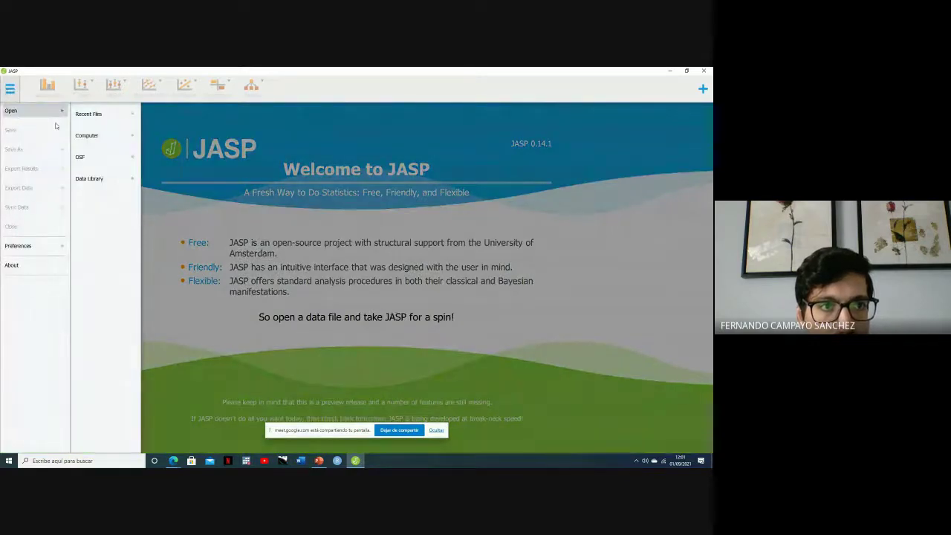
left_click(96, 137)
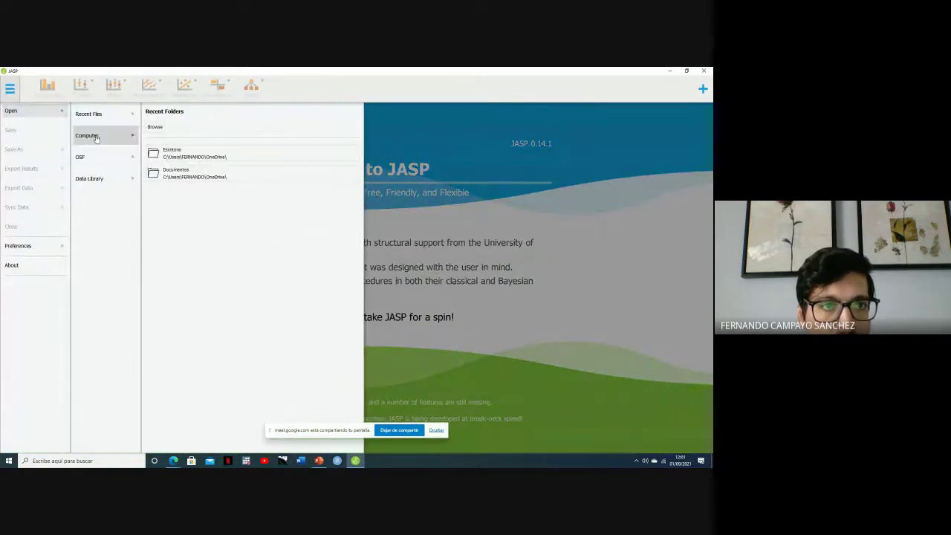
left_click(155, 128)
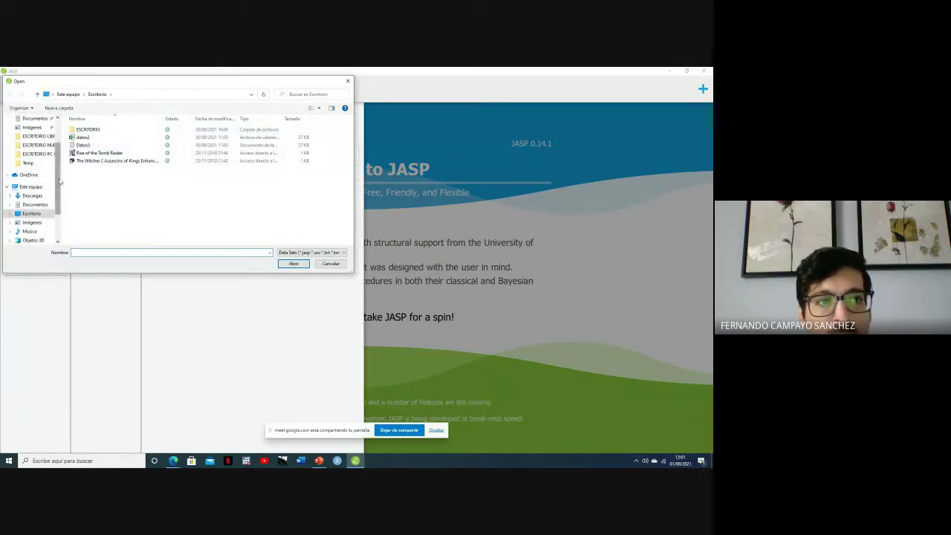
scroll(54, 152, "up", 2)
left_click(31, 133)
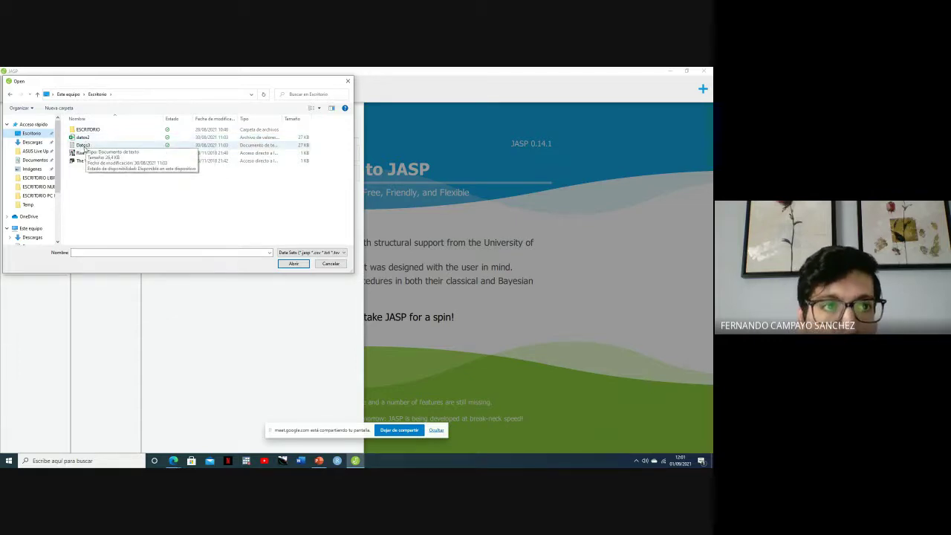
double_click(83, 145)
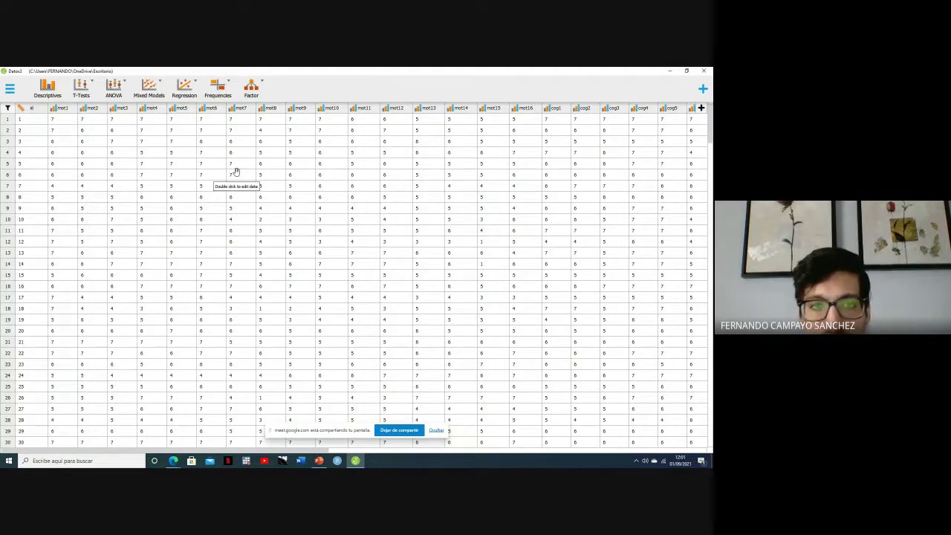
Step: Try the Nominal type for the mot1 column and set it back to Ordinal
left_click(53, 109)
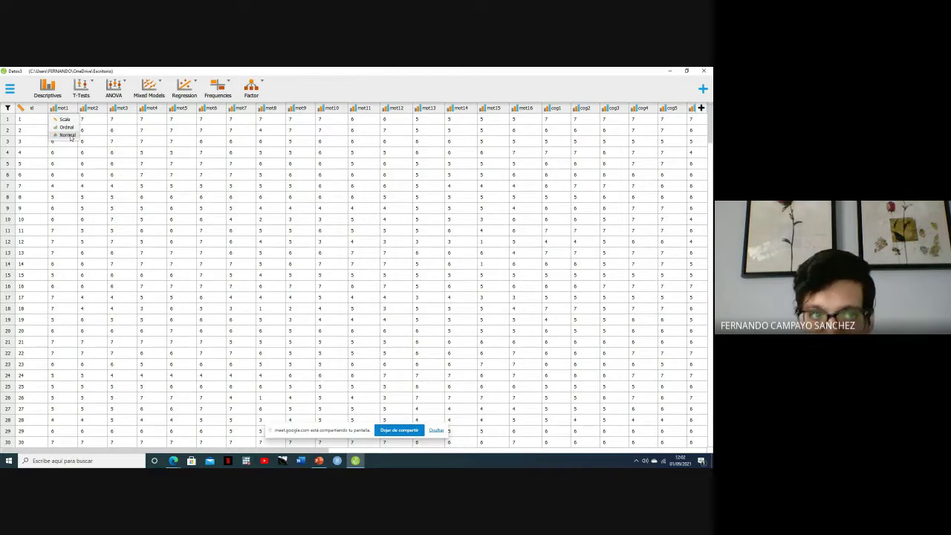
left_click(68, 135)
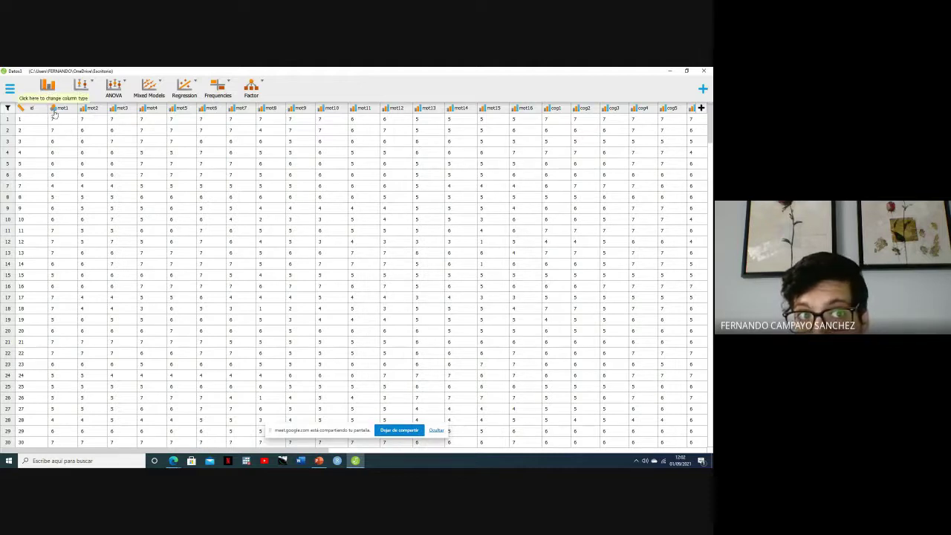
left_click(54, 111)
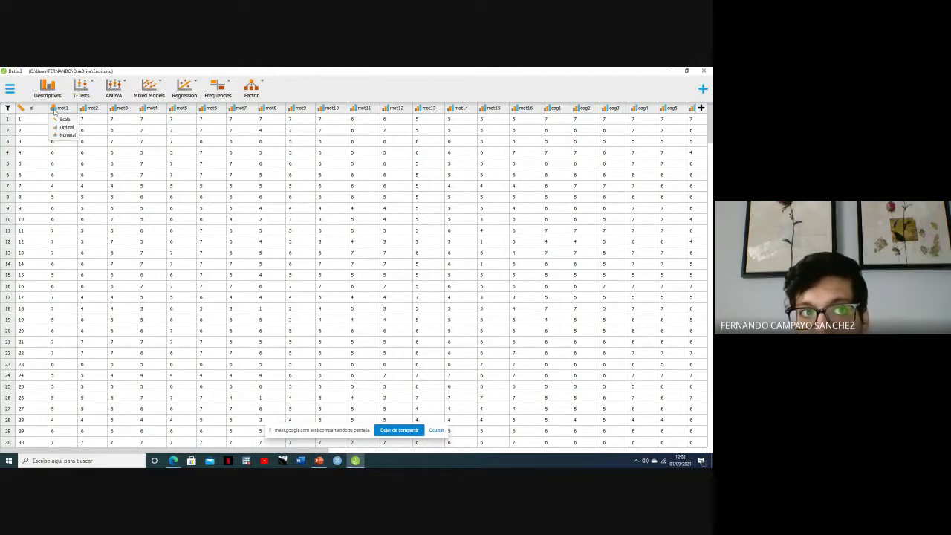
left_click(69, 127)
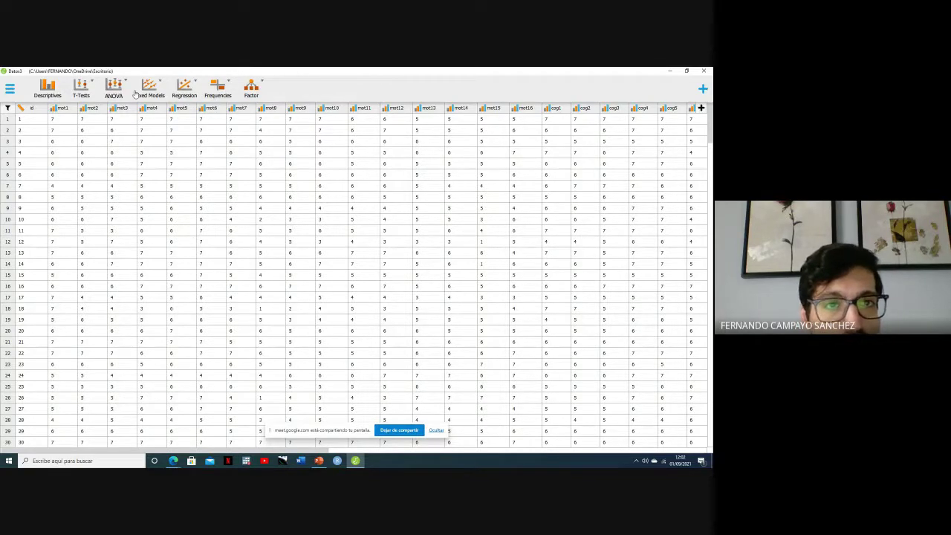
Step: Start a Descriptive Statistics analysis and review its available Plots and Statistics options
left_click(48, 88)
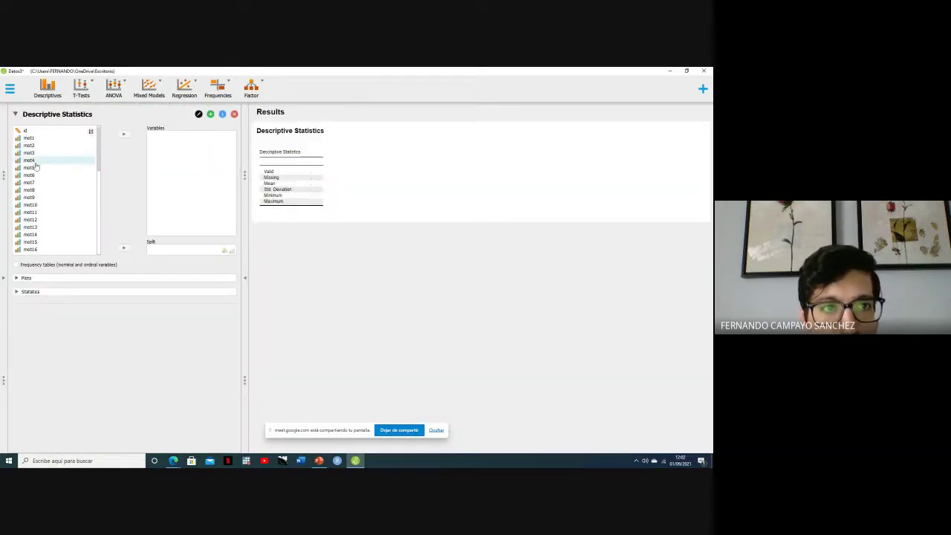
left_click(22, 279)
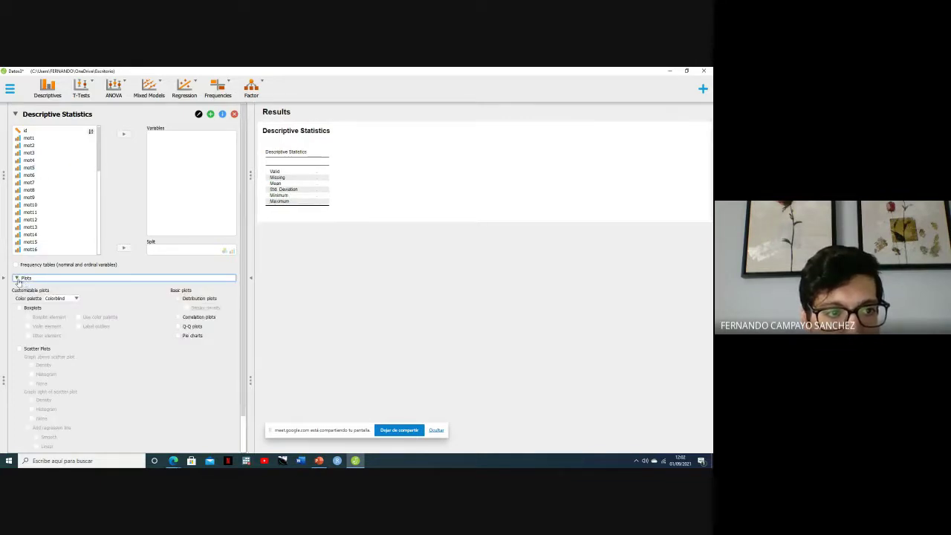
left_click(18, 280)
left_click(26, 292)
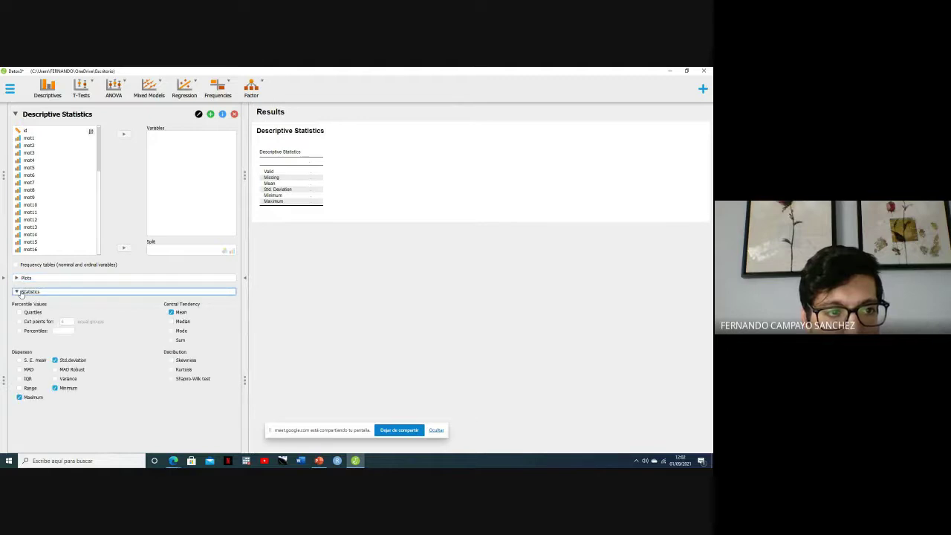
left_click(19, 292)
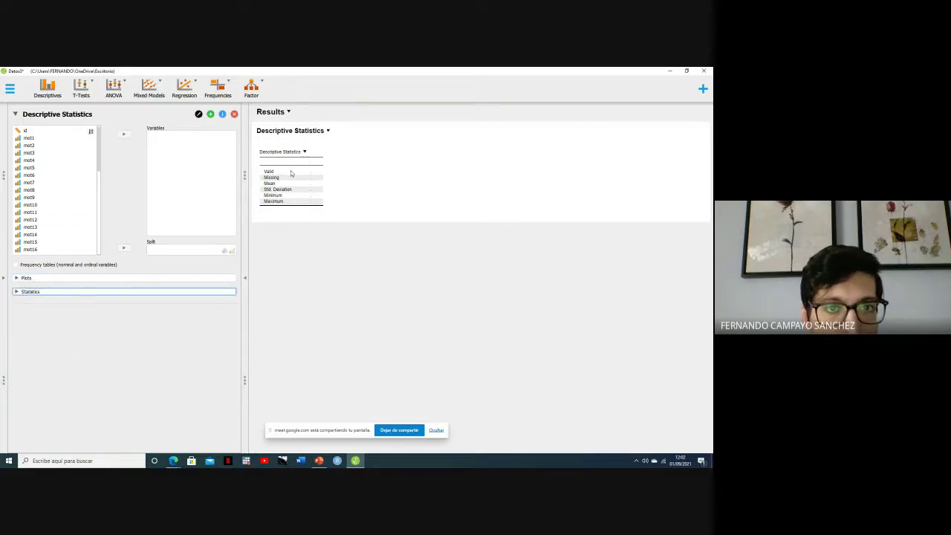
Step: Add mot1 to the analysis variables, view the full data table and return to the analysis results
left_click(46, 138)
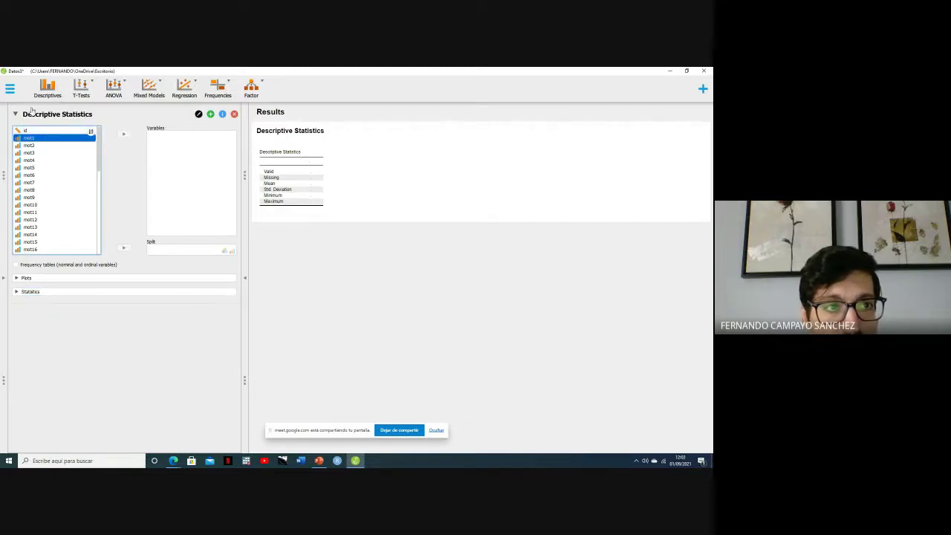
left_click(125, 138)
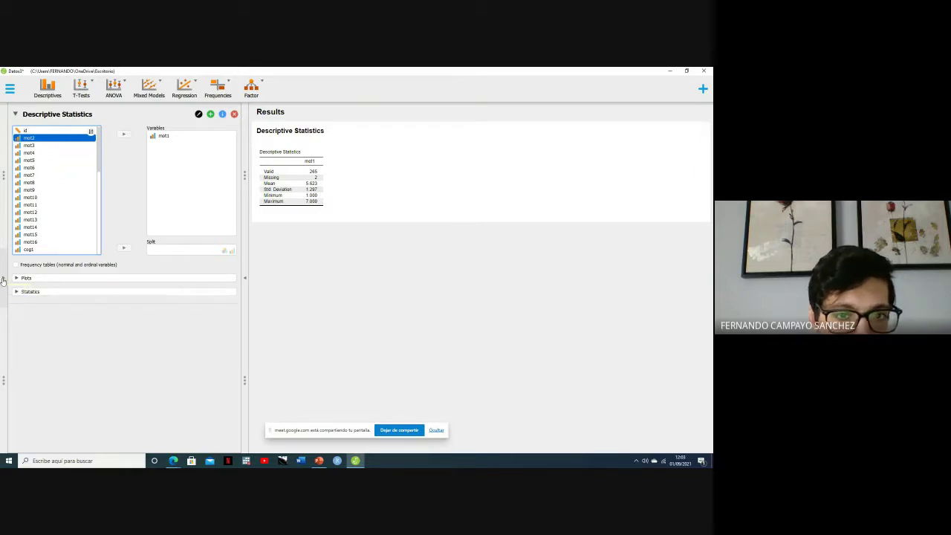
left_click(4, 280)
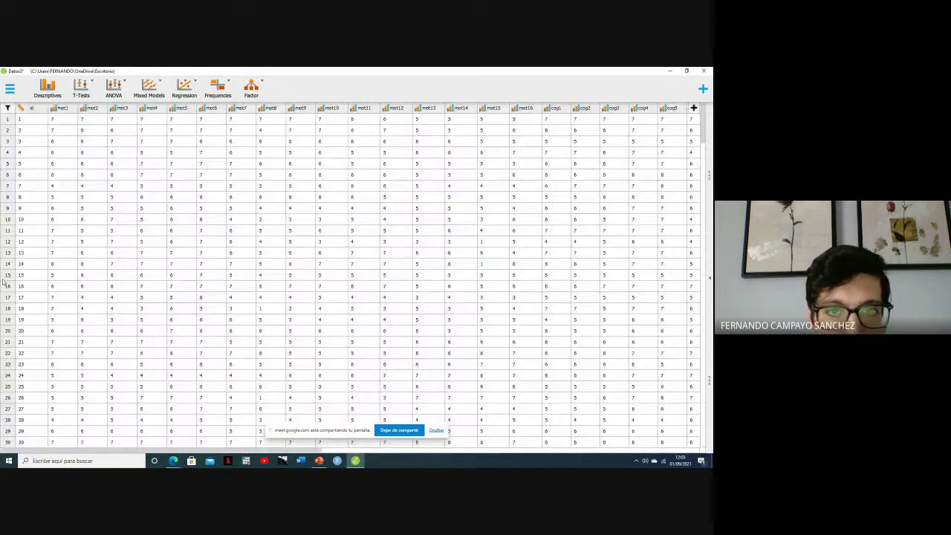
left_click(709, 281)
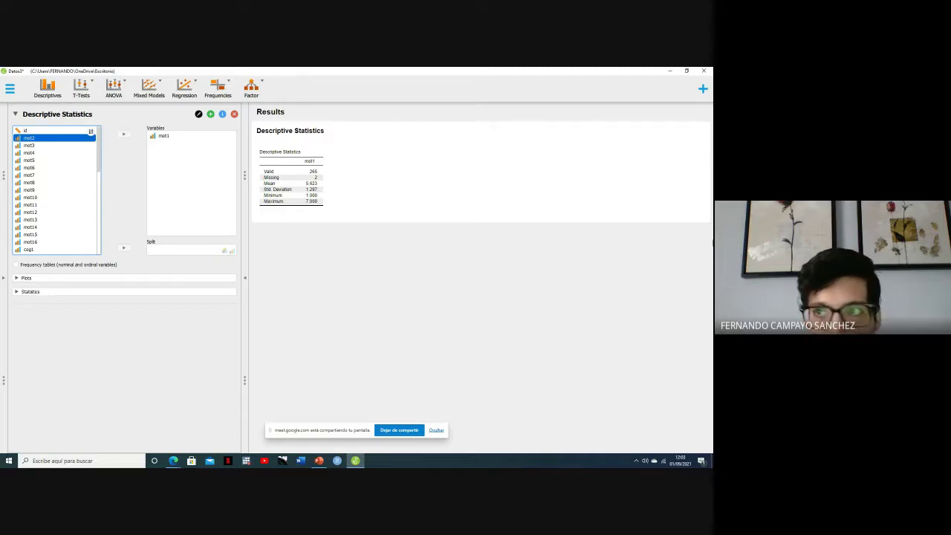
Step: Close the Datos3 session without saving the changes
left_click(703, 70)
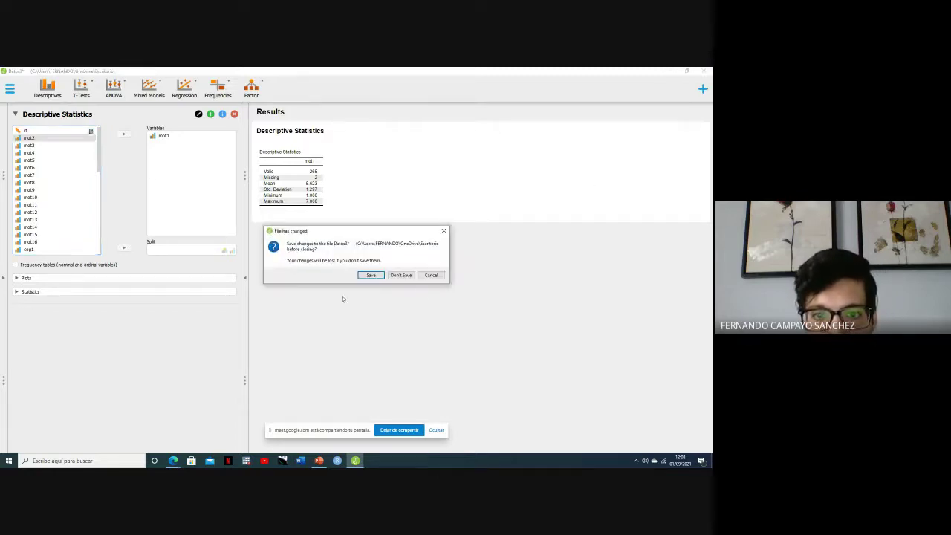
left_click(408, 275)
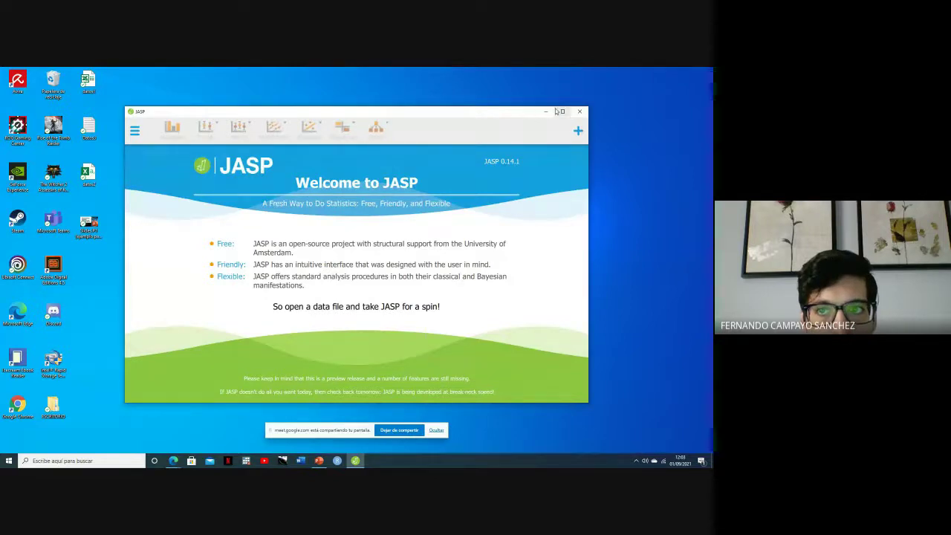
Step: Maximize the JASP window and open the datos2 CSV file from the Escritorio folder on the computer
left_click(561, 111)
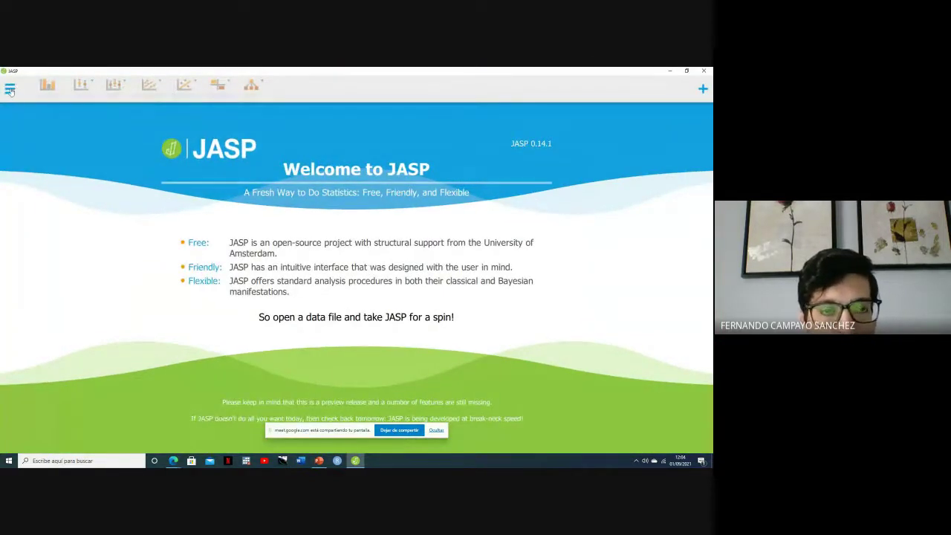
left_click(10, 91)
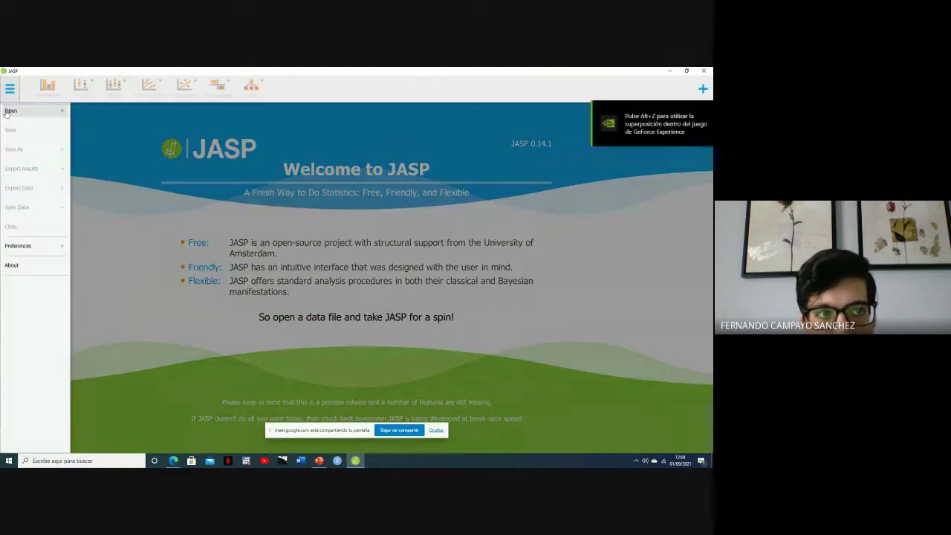
left_click(7, 111)
left_click(89, 134)
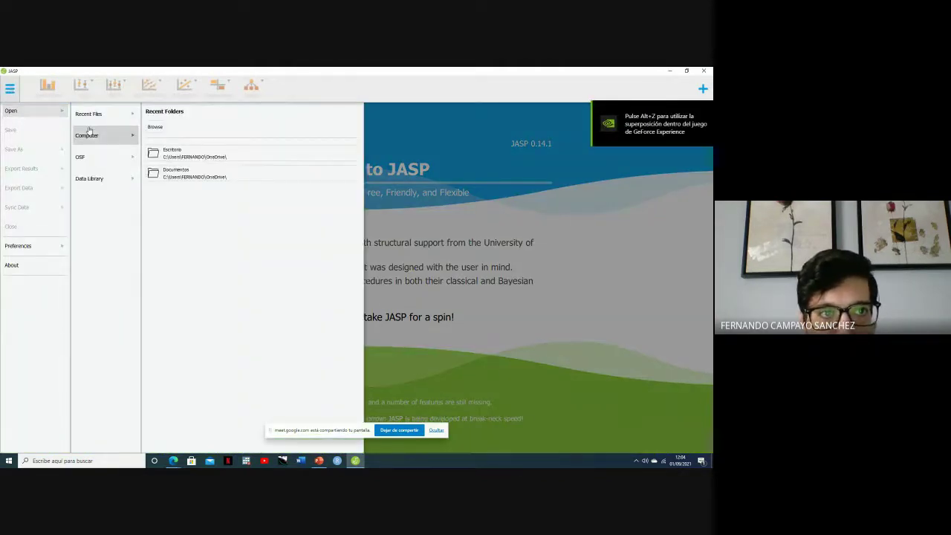
left_click(156, 127)
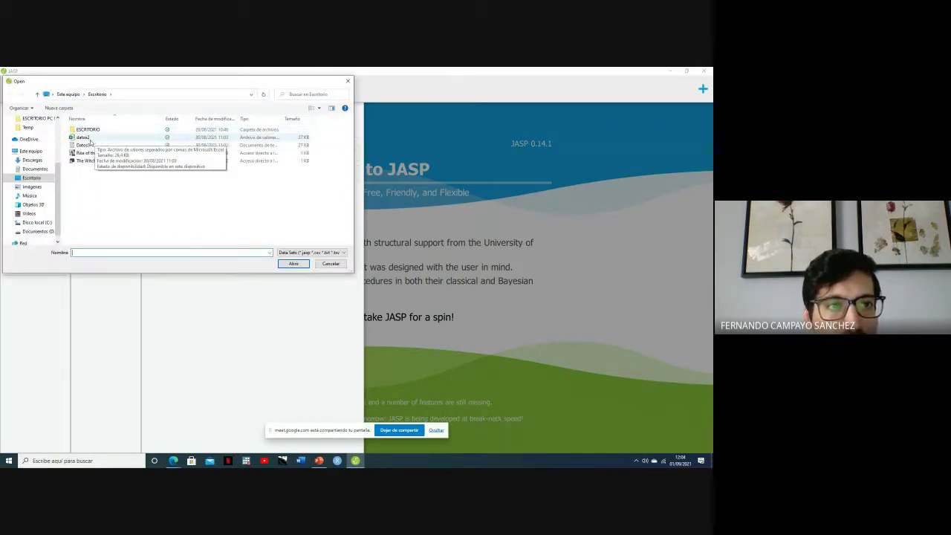
left_click(88, 138)
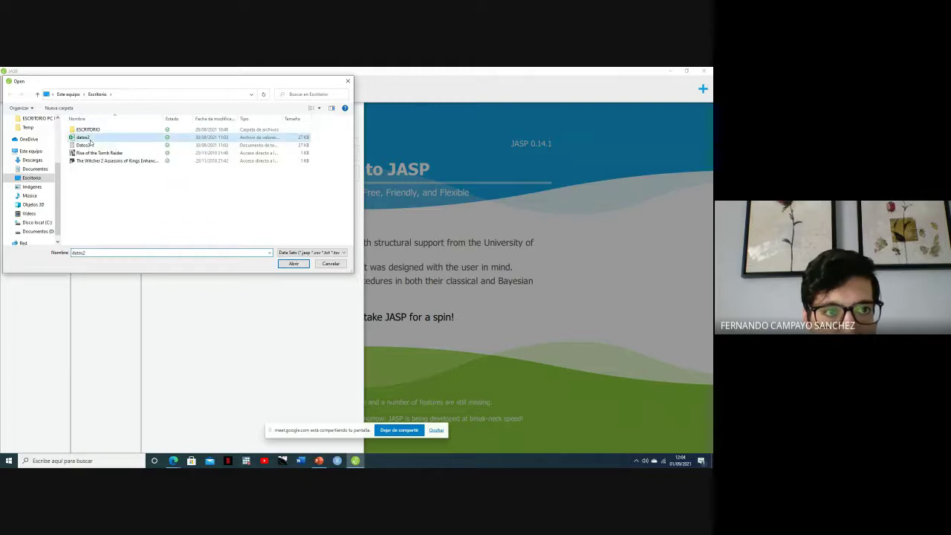
left_click(294, 264)
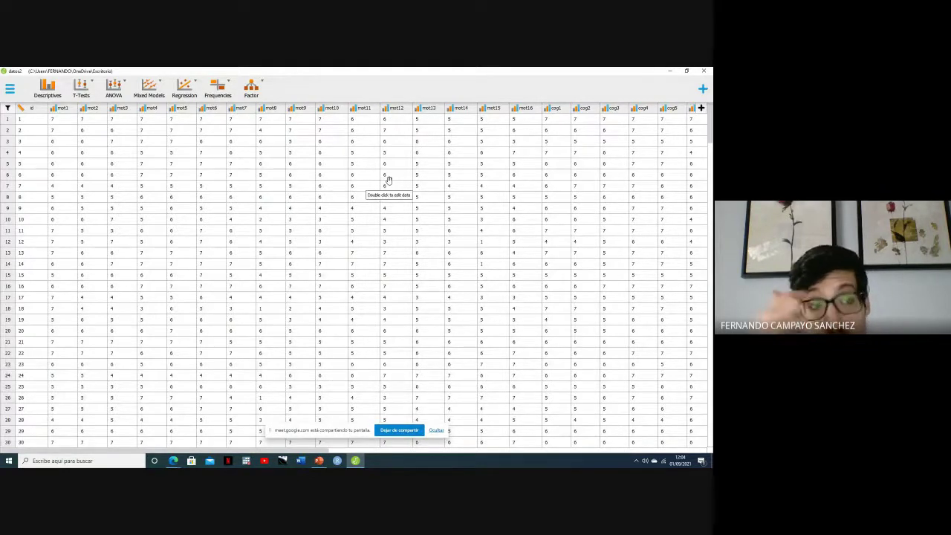
Step: View the drag-and-drop data filter above the datos2 table and close it again
left_click(8, 109)
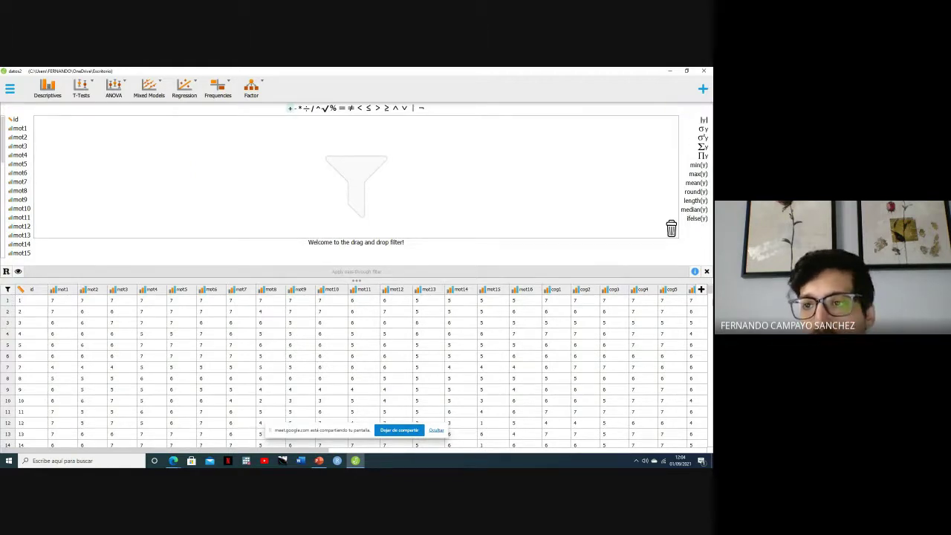
left_click(706, 271)
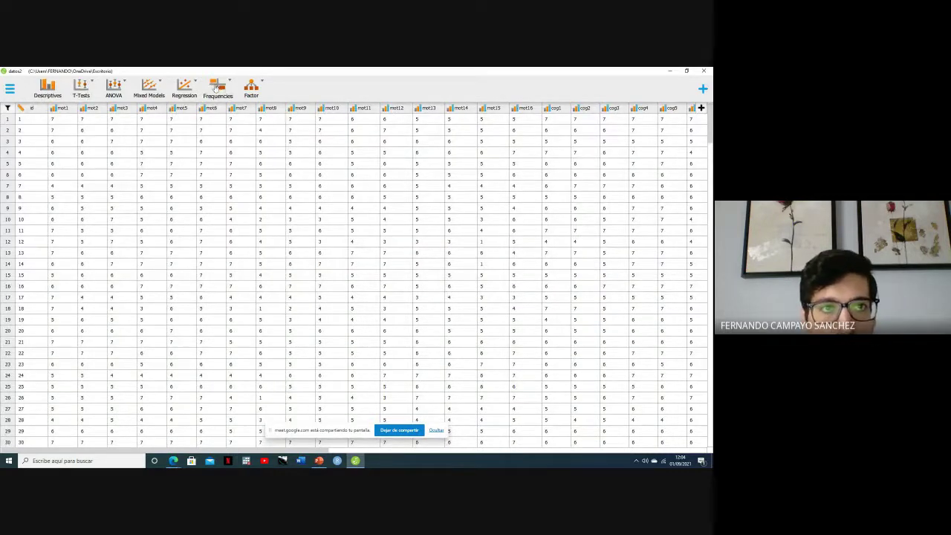
Step: Start a Principal Component Analysis to view its options, and close the datos2 session without saving the changes
left_click(251, 86)
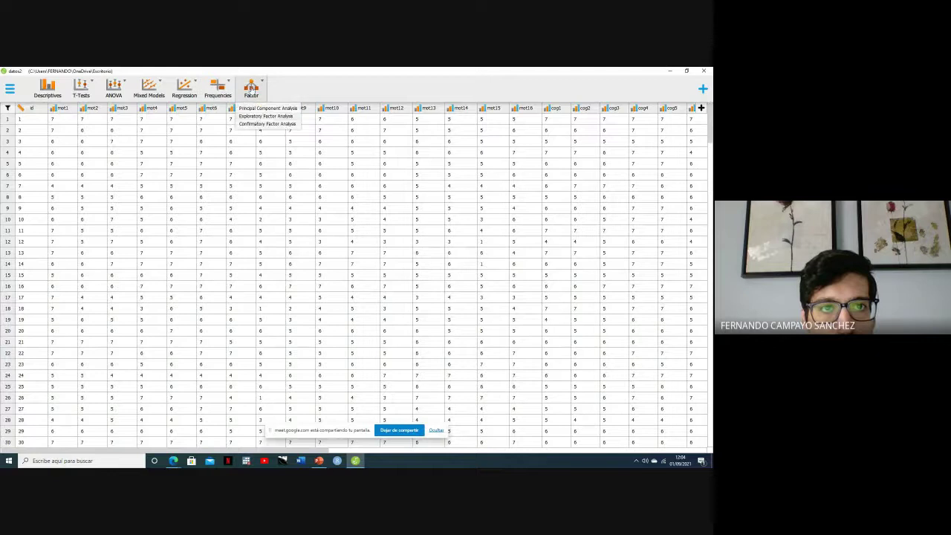
left_click(263, 109)
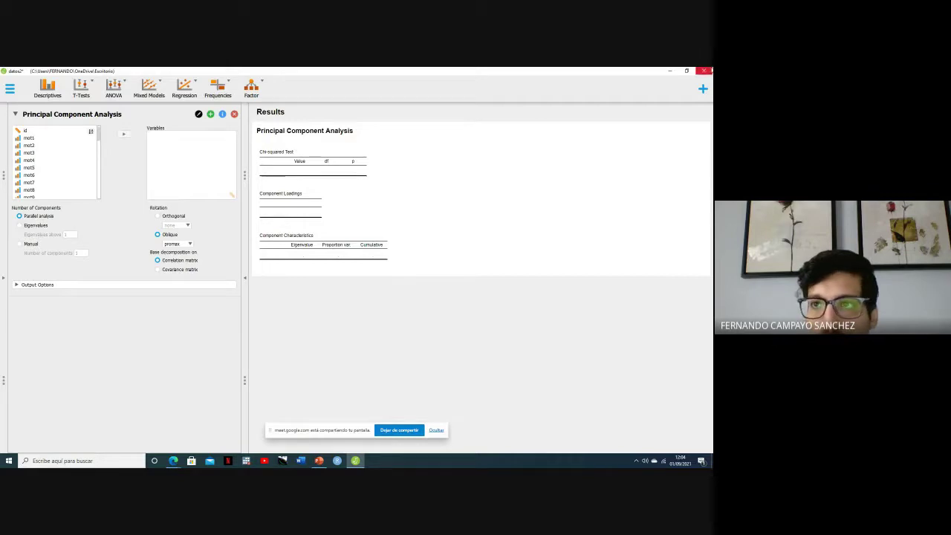
left_click(703, 71)
left_click(407, 276)
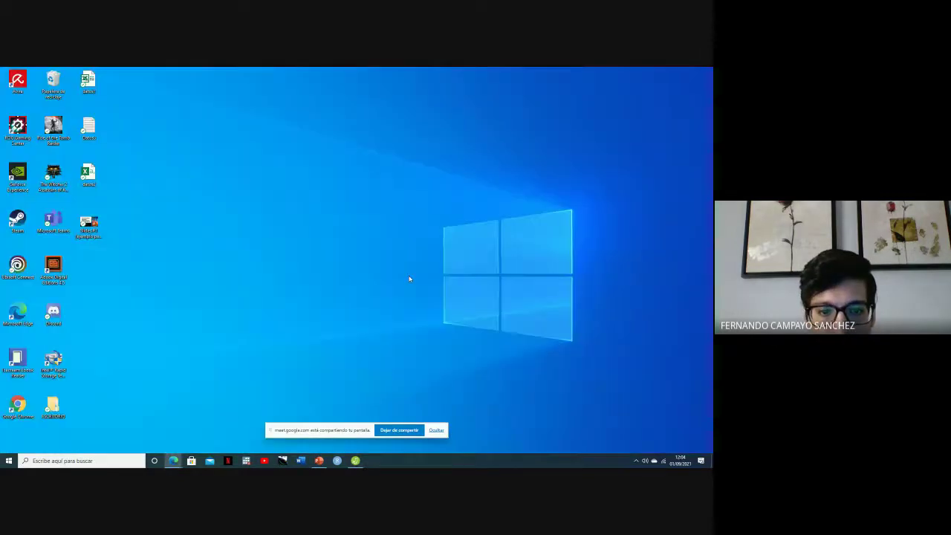
Step: Switch to the PowerPoint presentation and look back through its slide thumbnails to the first slide
left_click(320, 462)
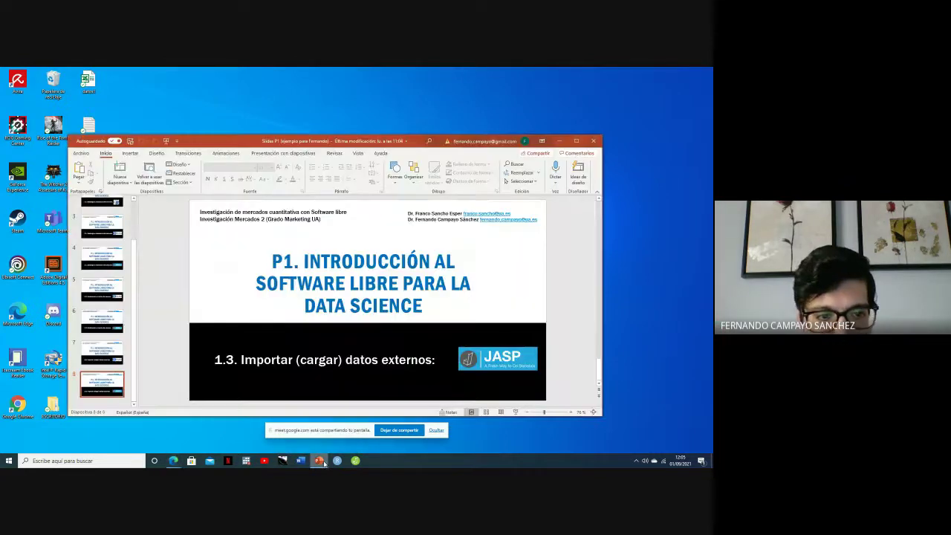
scroll(142, 324, "up", 3)
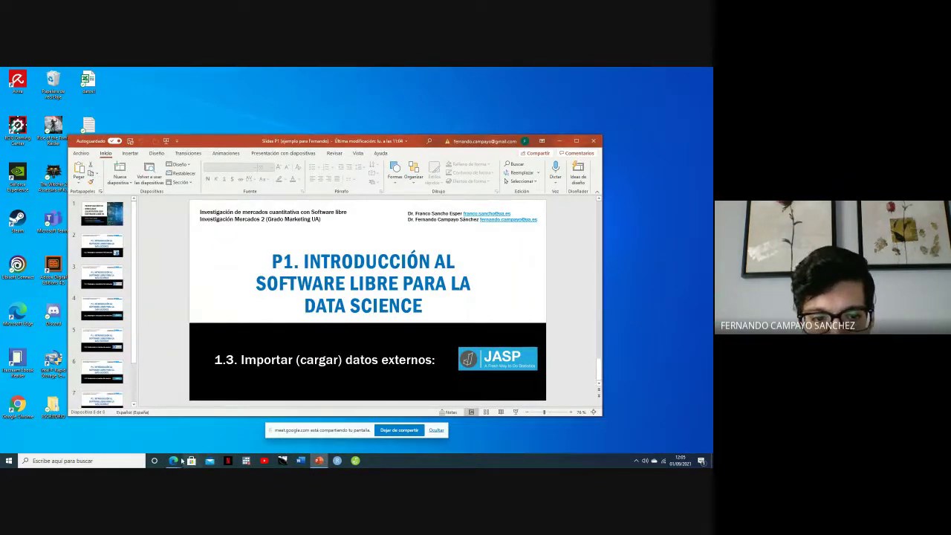
Step: Switch to the Google Meet call in Microsoft Edge and stop the meeting recording
mouse_move(173, 460)
left_click(126, 418)
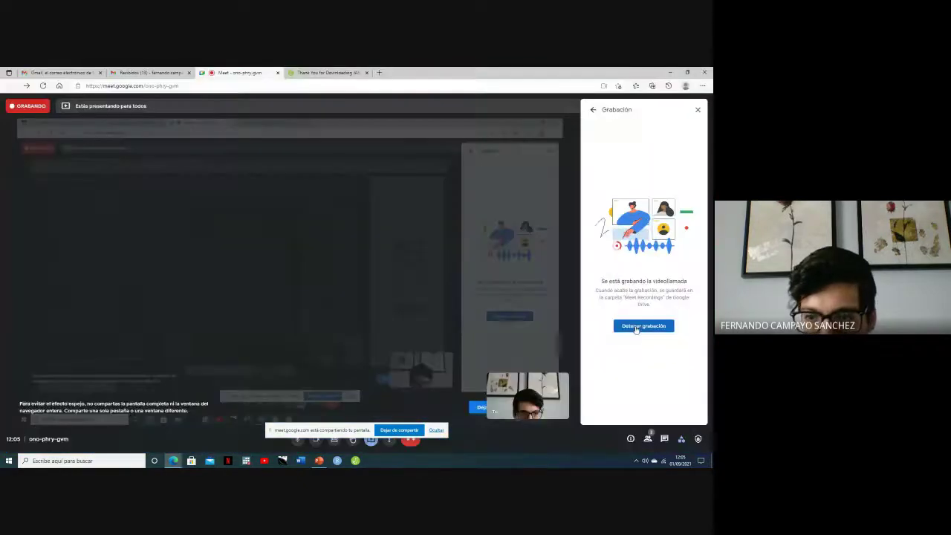
left_click(636, 326)
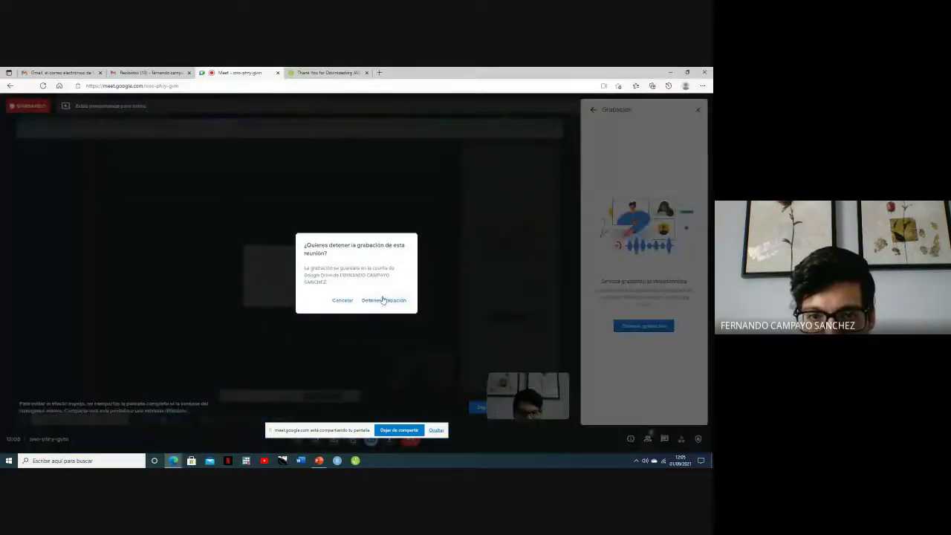